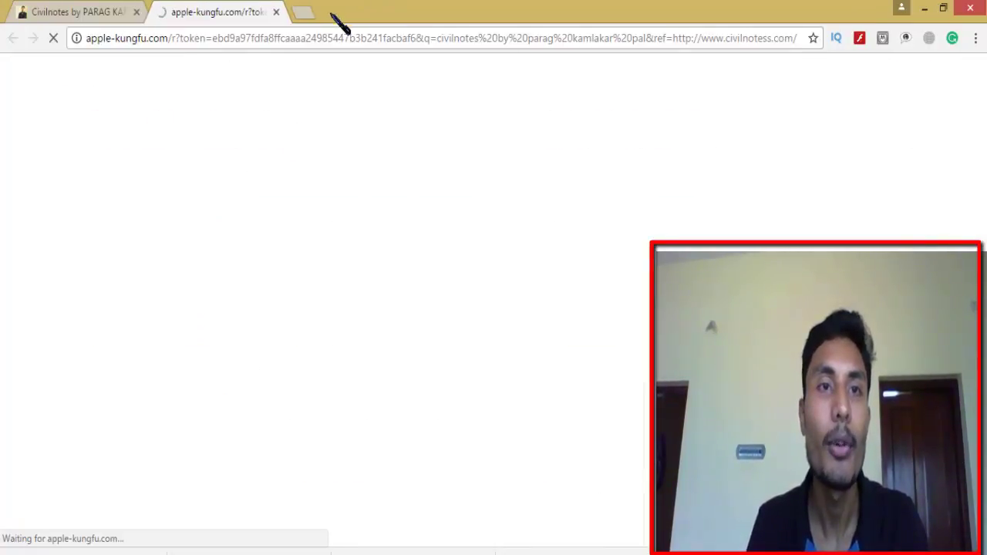
# Step: Close the stray apple-kungfu tab and scroll down to the embedded PCC rate analysis sheet
pyautogui.click(276, 13)
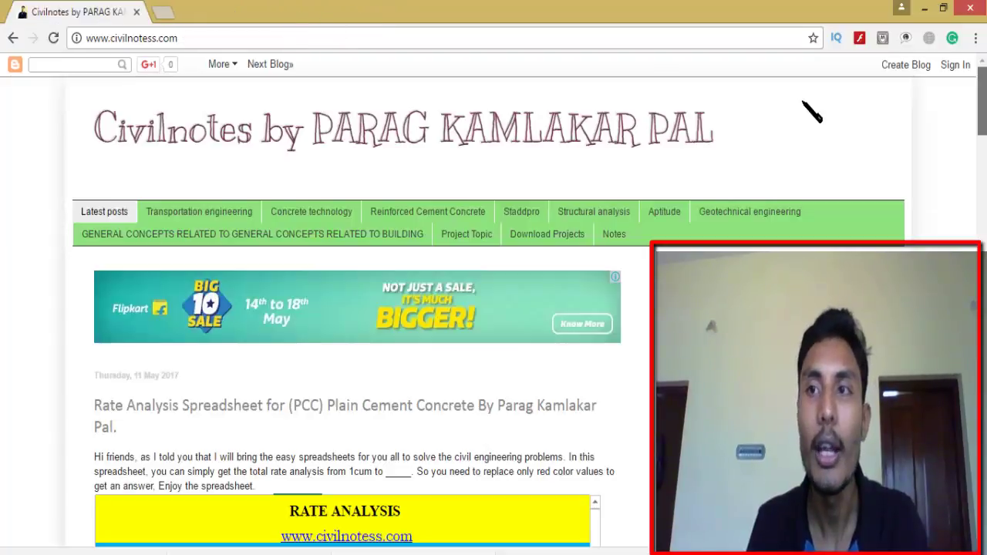
pyautogui.scroll(-3, 811, 110)
pyautogui.scroll(-4, 493, 300)
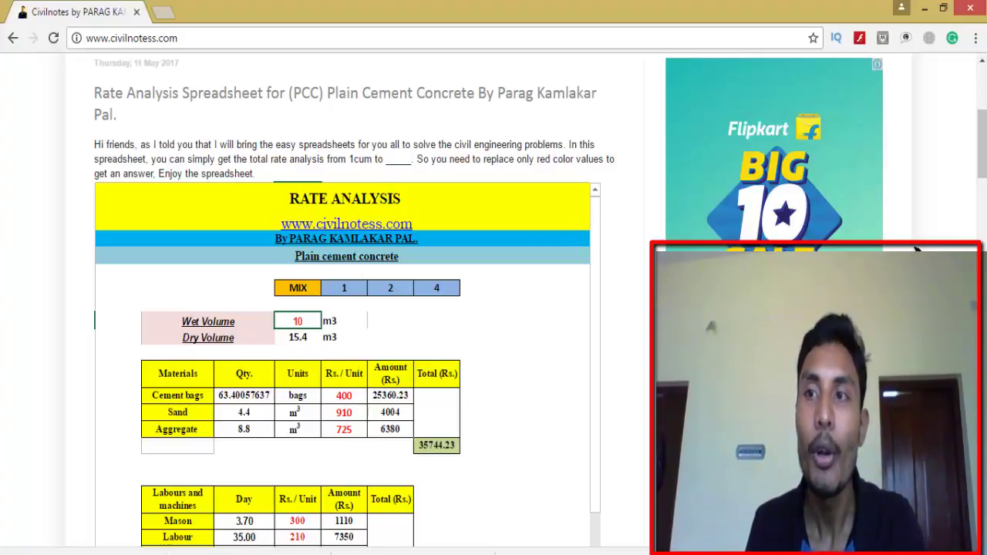
pyautogui.scroll(-2, 347, 301)
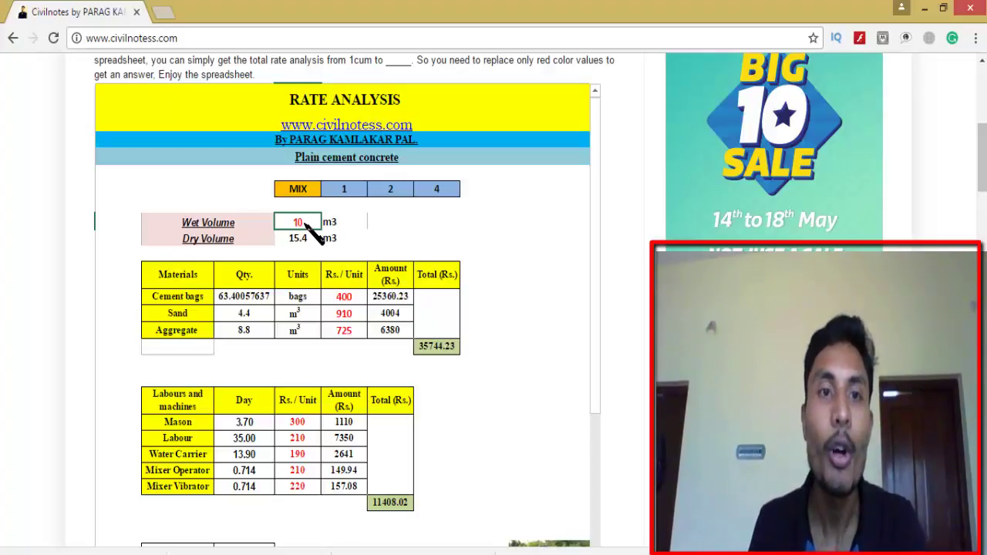
# Step: Change the wet volume from 10 to 1 m3 so dry volume recalculates to 1.54
pyautogui.press('BackSpace')
pyautogui.press('BackSpace')
pyautogui.write('1')
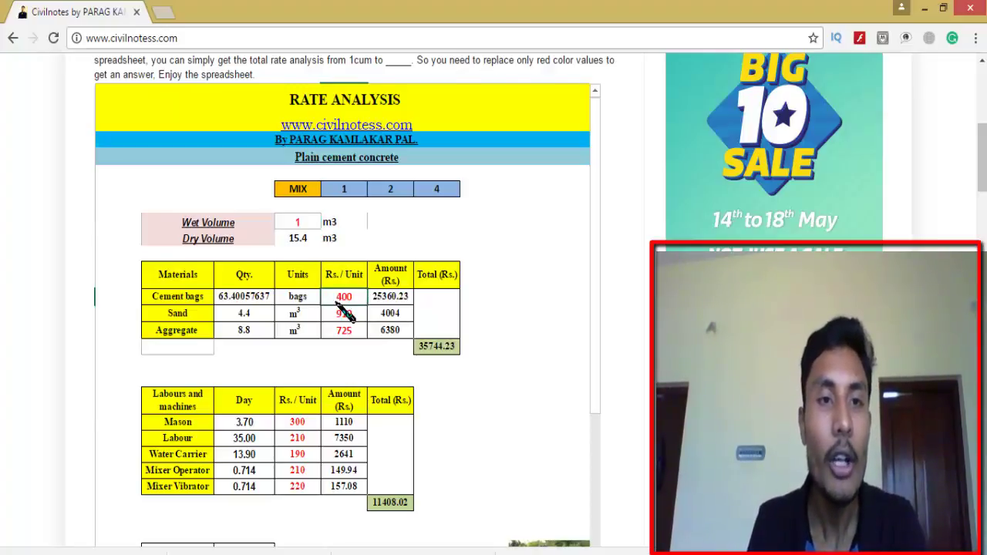
pyautogui.scroll(5, 339, 307)
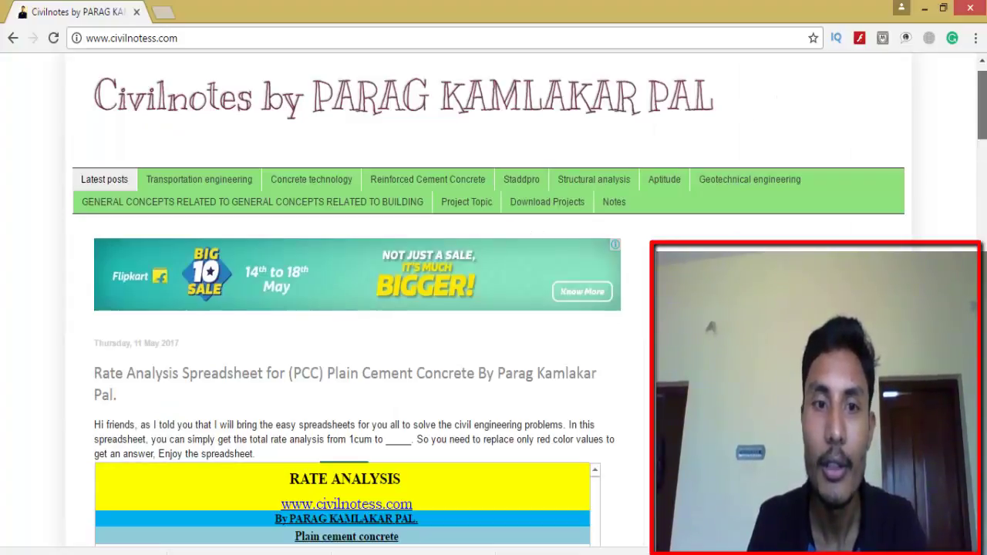
pyautogui.scroll(-6, 333, 176)
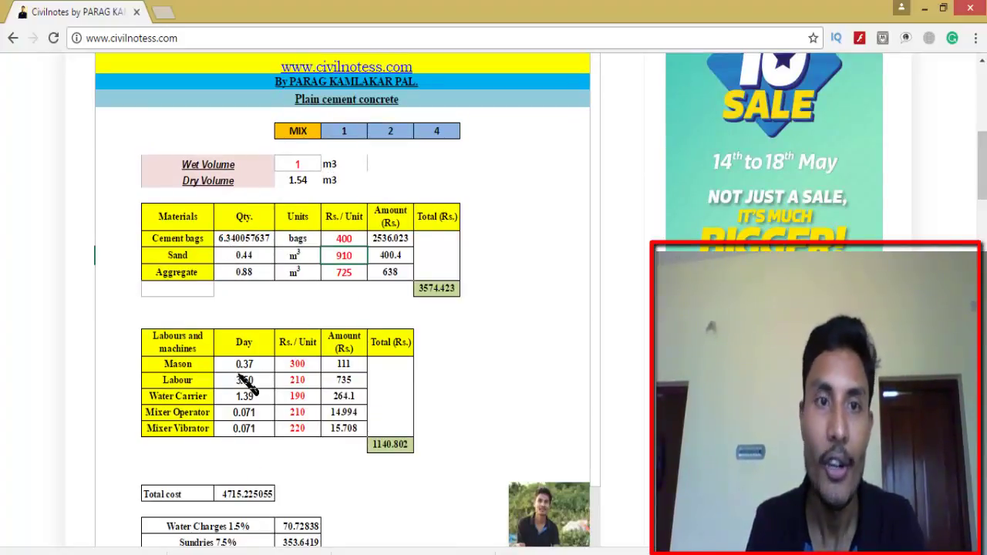
pyautogui.click(345, 241)
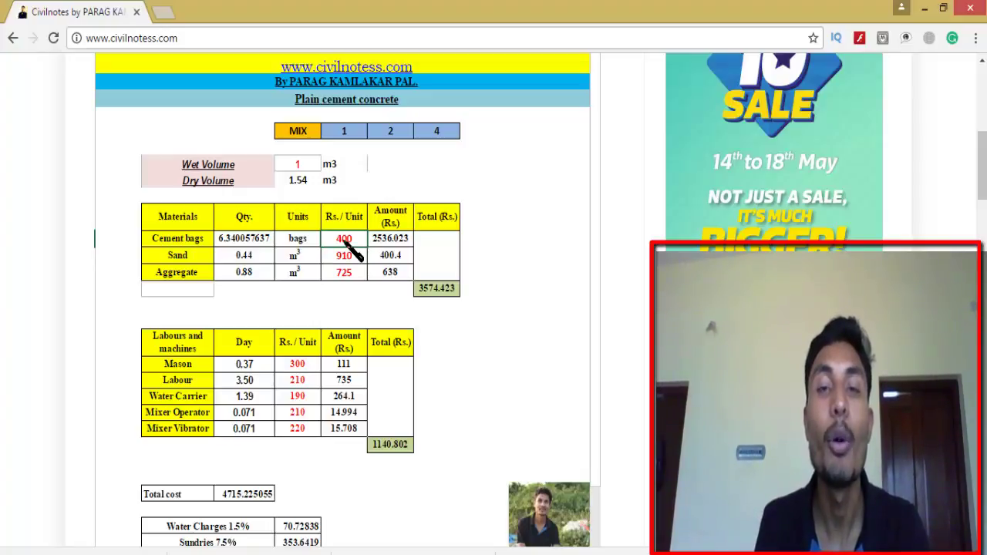
# Step: Set the cement, sand and aggregate rates to 300, 1000 and 800
pyautogui.write('300')
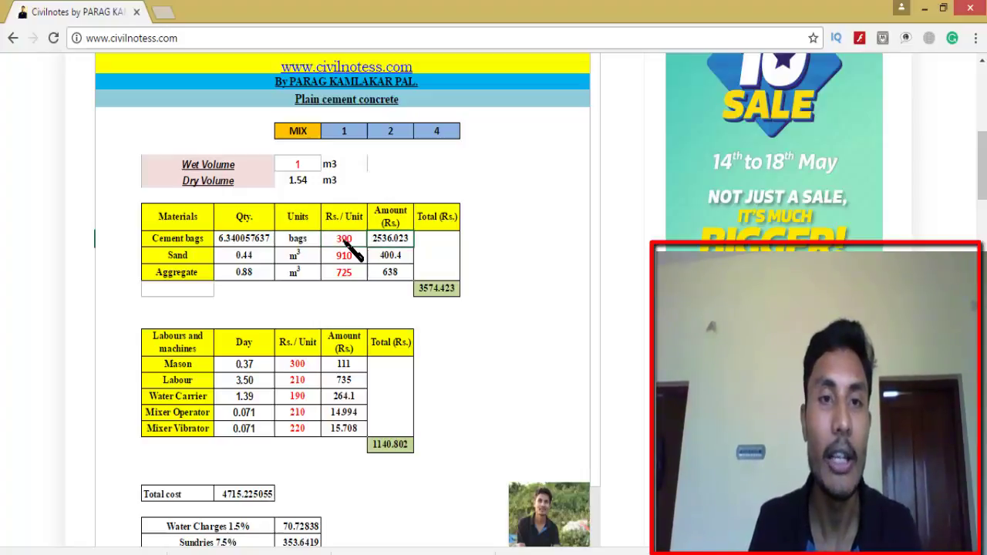
pyautogui.press('Return')
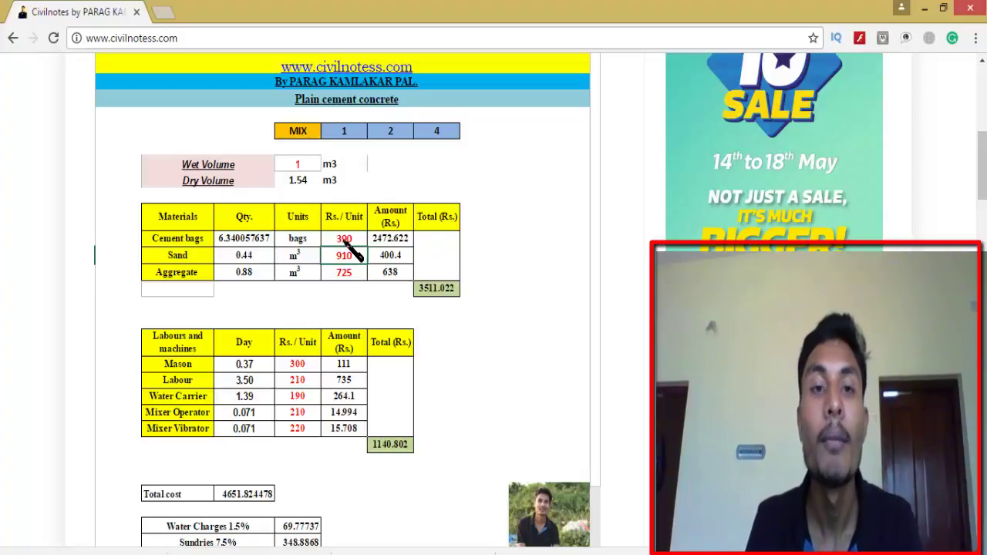
pyautogui.write('1000')
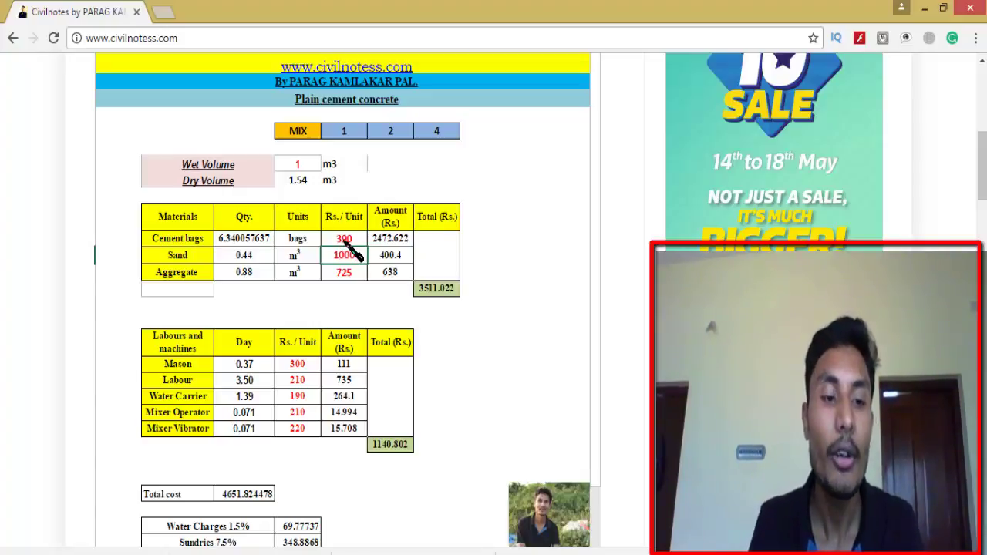
pyautogui.press('Return')
pyautogui.press('Left')
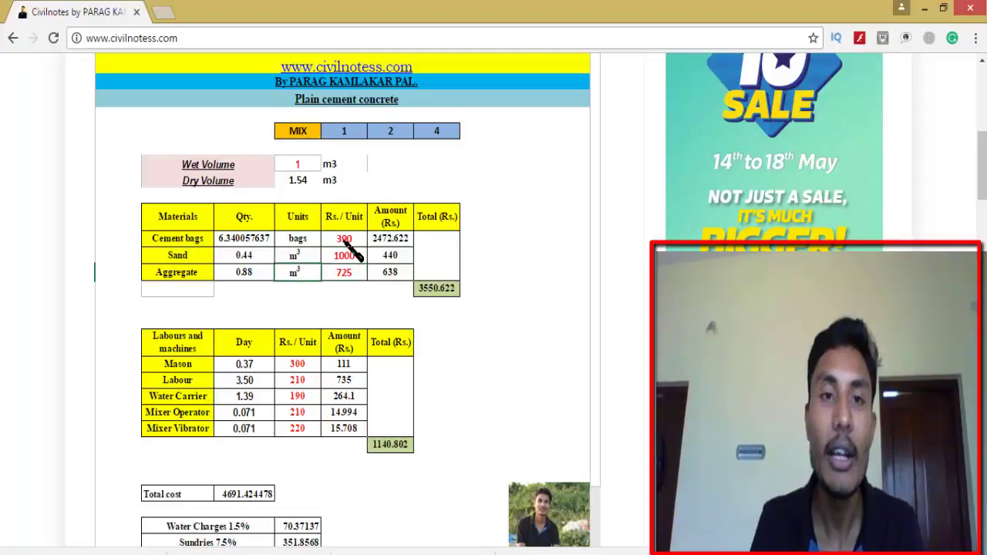
pyautogui.press('Down')
pyautogui.press('Up')
pyautogui.press('Right')
pyautogui.write('800')
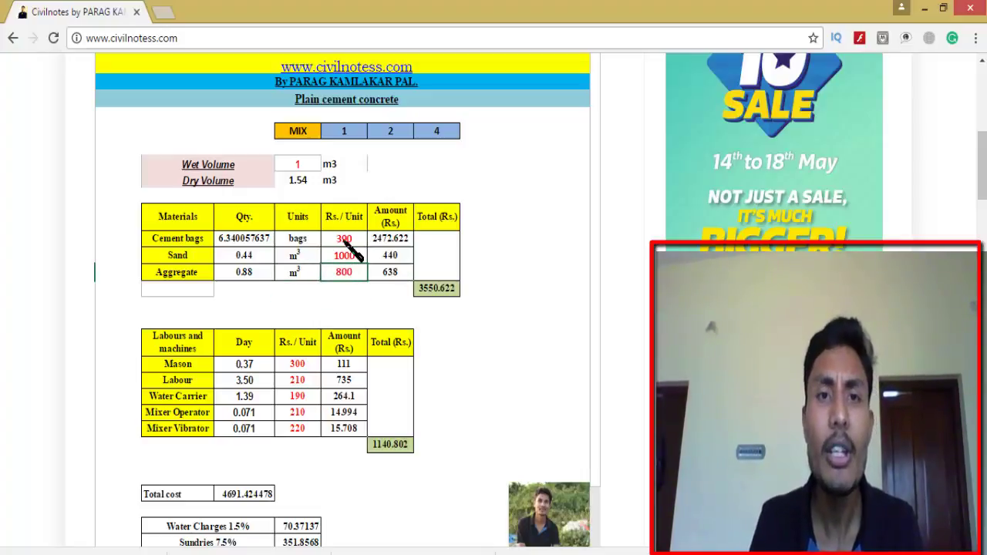
pyautogui.press('Return')
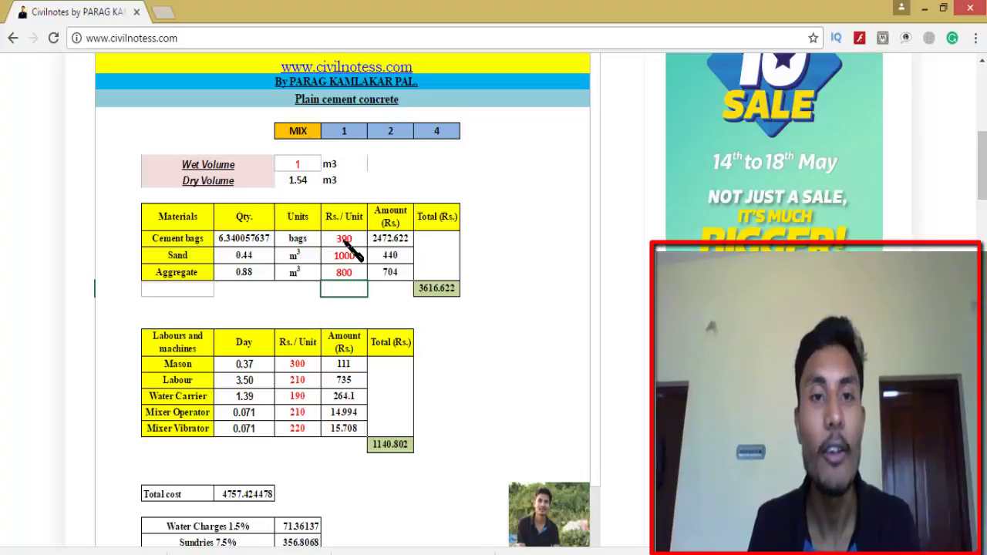
# Step: Check the recalculated cement, sand and aggregate amounts, then move to the Mason's rate of 300
pyautogui.press('Up')
pyautogui.press('Right')
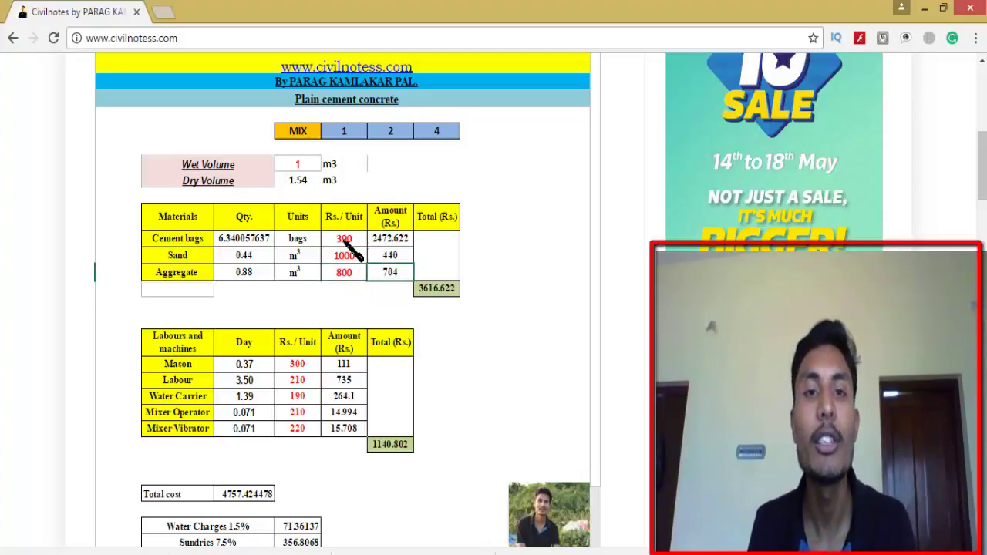
pyautogui.press('Up')
pyautogui.press('Up')
pyautogui.press('Down')
pyautogui.press('Left')
pyautogui.press('Down')
pyautogui.press('Down')
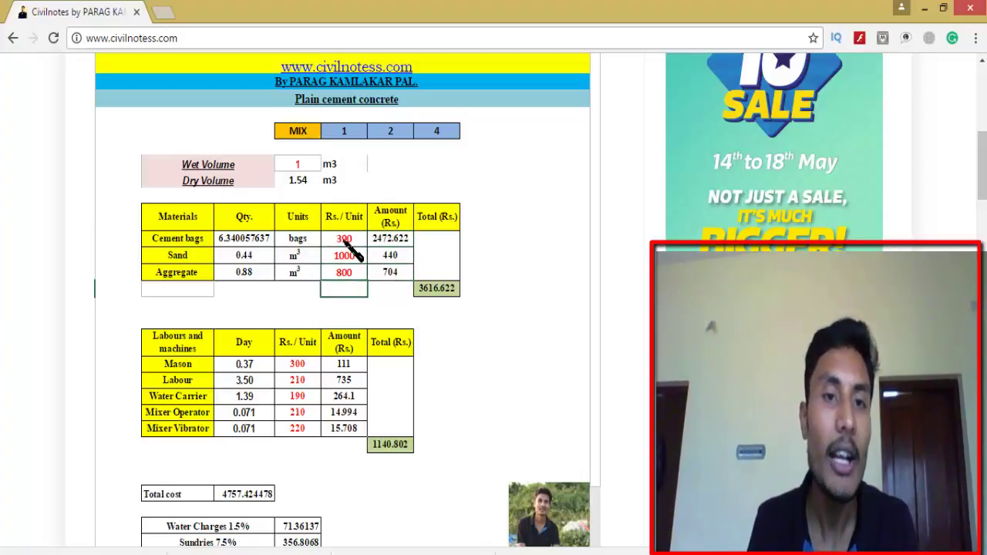
pyautogui.press('Down')
pyautogui.press('Down')
pyautogui.press('Left')
pyautogui.press('Down')
pyautogui.press('Down')
pyautogui.press('Down')
pyautogui.press('Up')
pyautogui.press('Up')
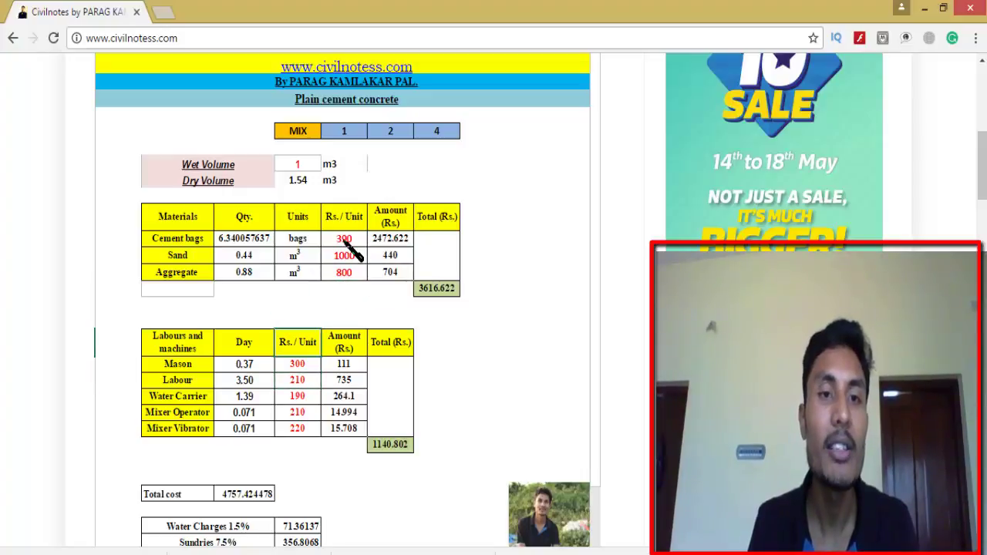
pyautogui.press('Down')
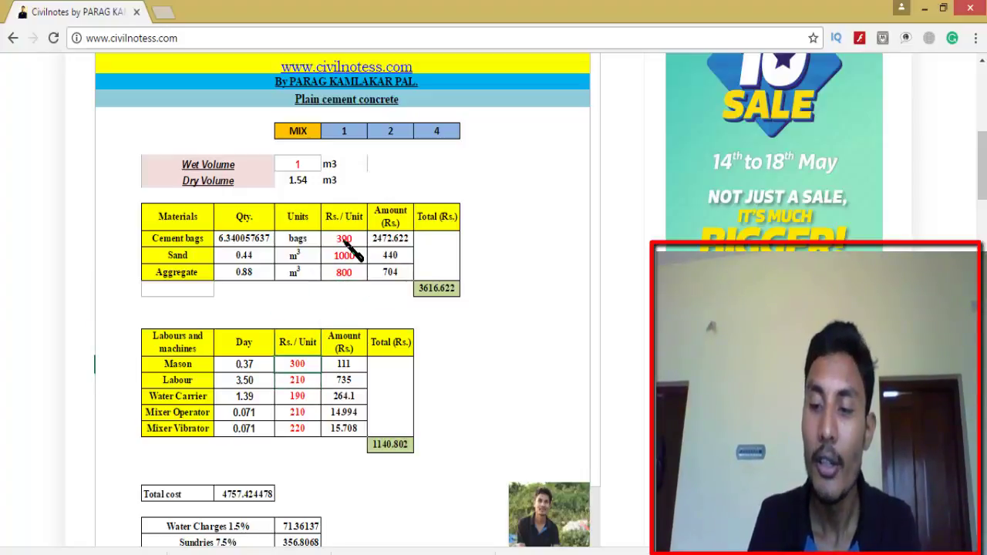
# Step: Change the Mason's rate to 310 and check the total cost of 4761.124478
pyautogui.write('310')
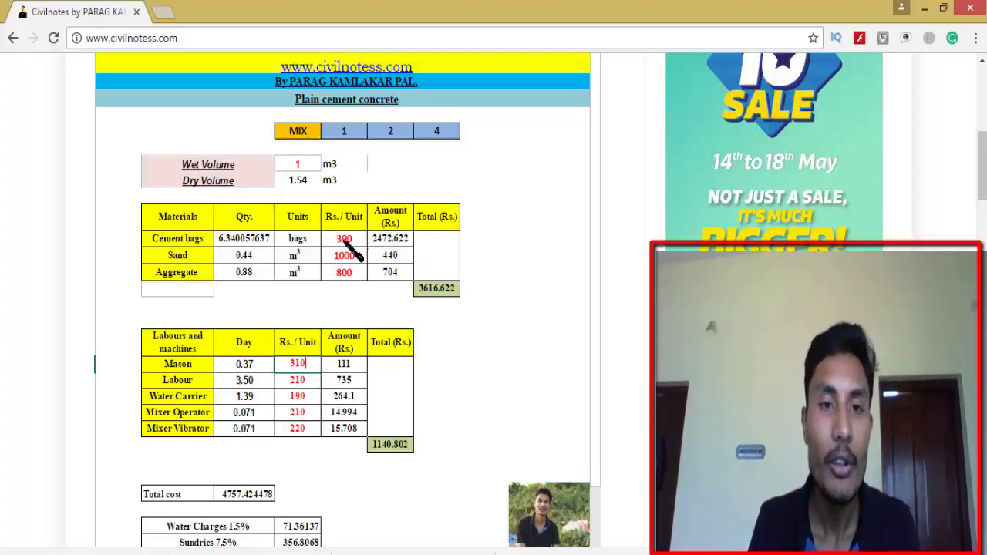
pyautogui.press('Return')
pyautogui.press('Up')
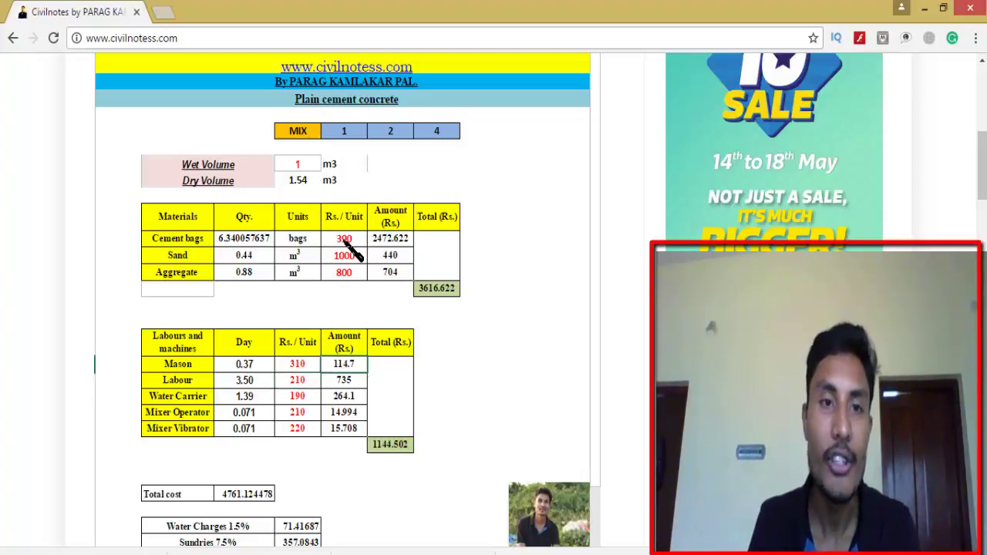
pyautogui.press('Down')
pyautogui.press('Down')
pyautogui.press('Down')
pyautogui.press('Down')
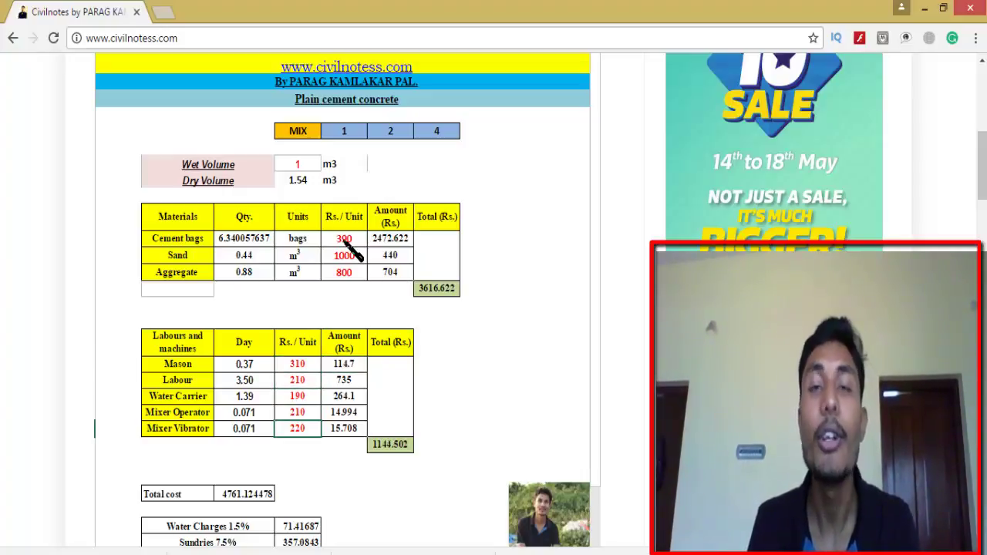
pyautogui.press('Down')
pyautogui.press('Down')
pyautogui.press('Left')
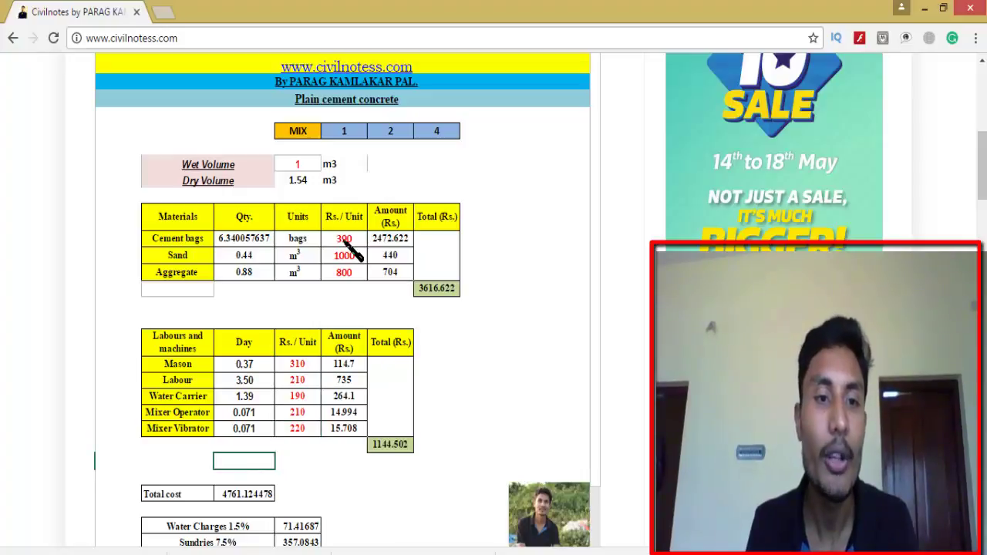
pyautogui.press('Down')
pyautogui.press('Down')
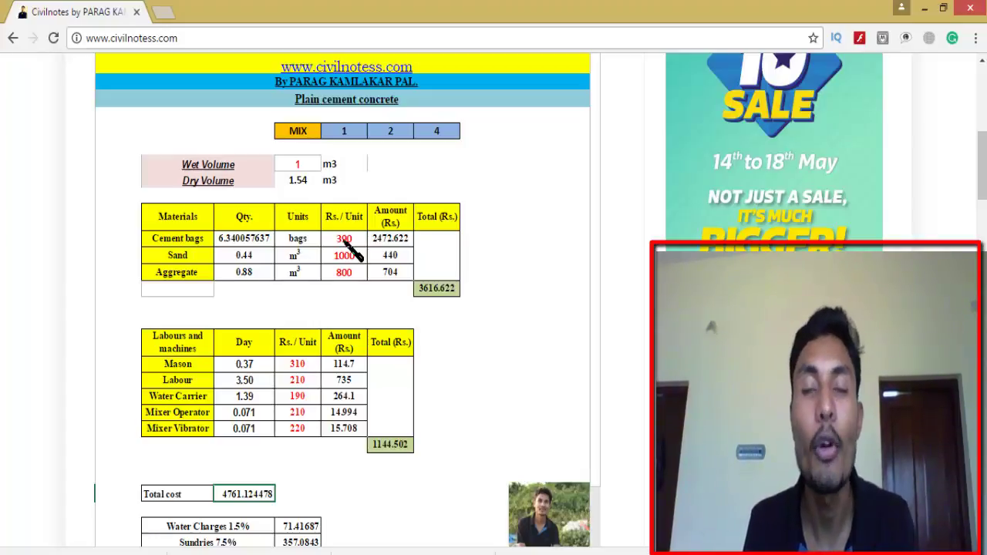
pyautogui.press('Down')
pyautogui.press('Down')
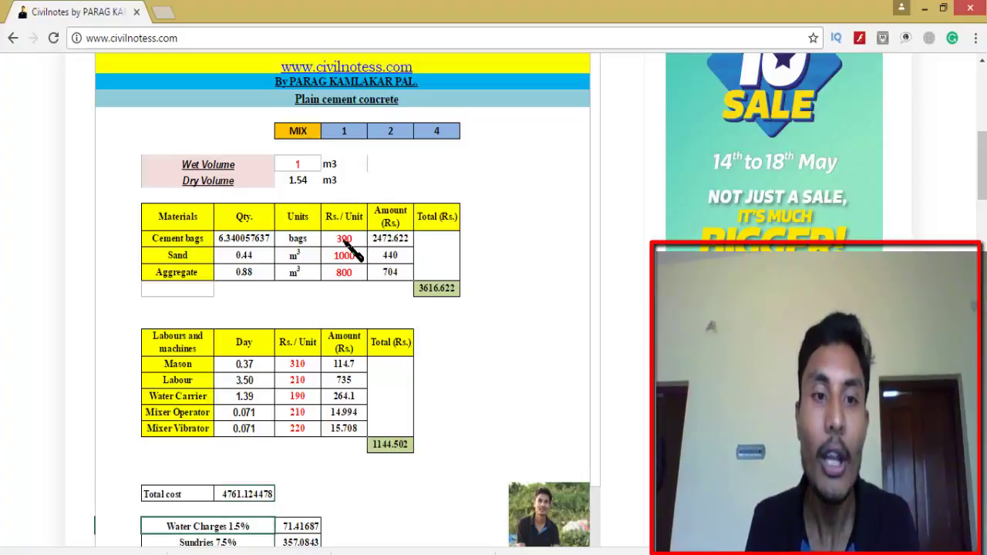
pyautogui.press('Down')
pyautogui.press('Down')
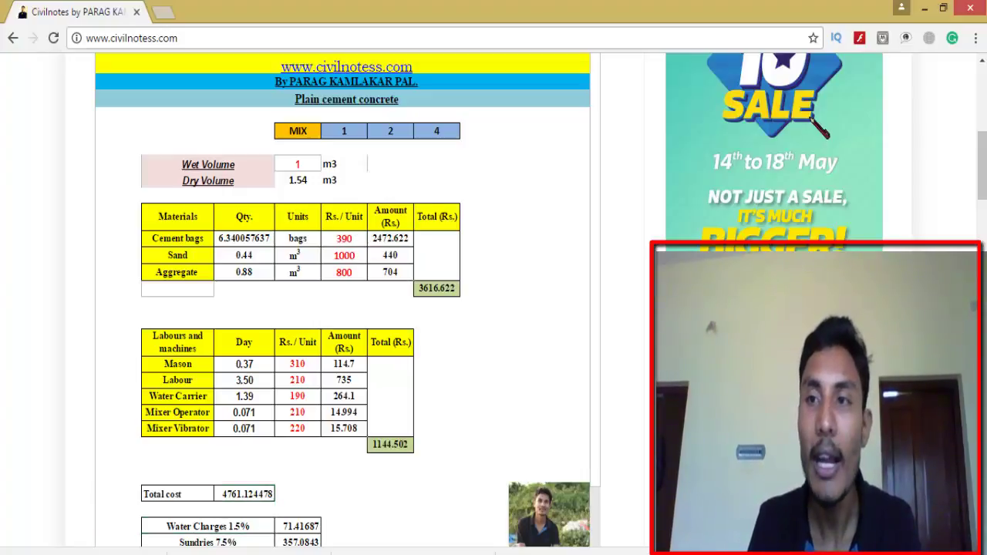
pyautogui.scroll(-1, 348, 245)
pyautogui.scroll(-3, 349, 301)
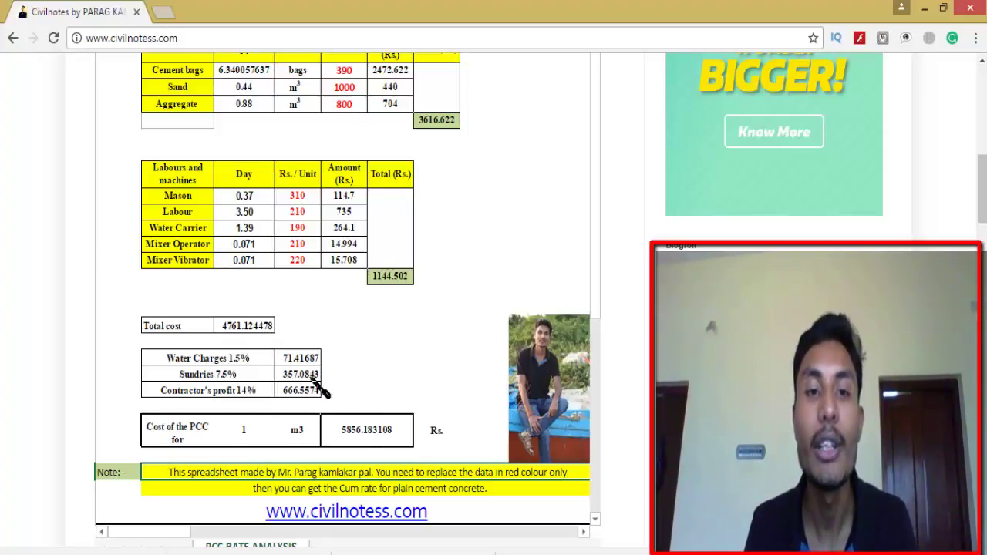
pyautogui.click(361, 439)
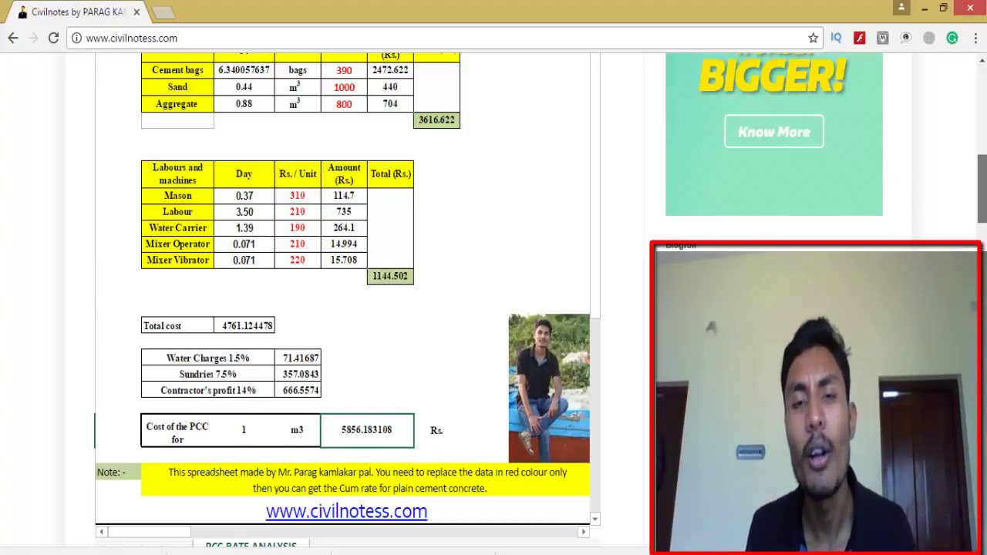
pyautogui.scroll(3, 981, 188)
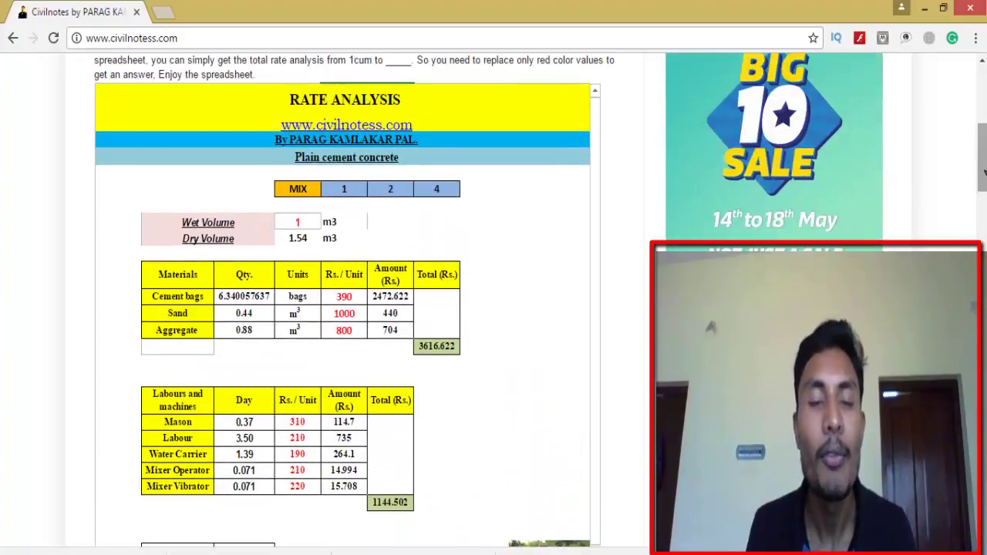
# Step: Enter a wet volume of 100 m3 and view the PCC cost of 585618.3108
pyautogui.click(312, 229)
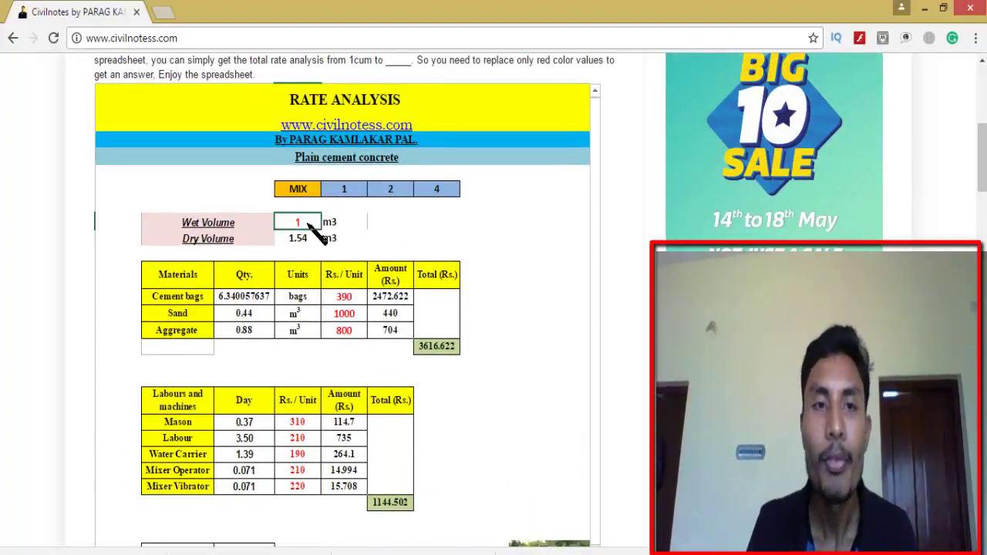
pyautogui.write('100')
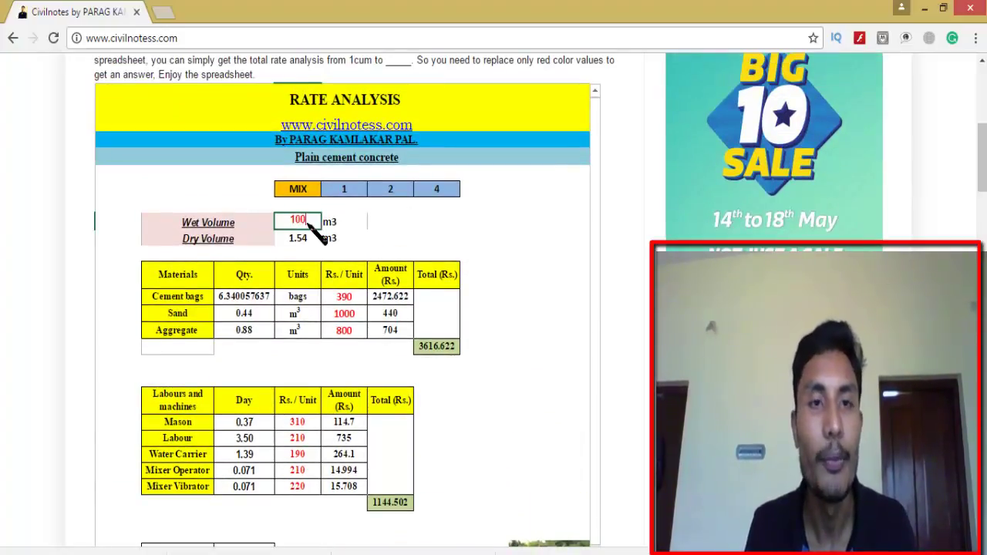
pyautogui.press('Return')
pyautogui.scroll(-3, 308, 223)
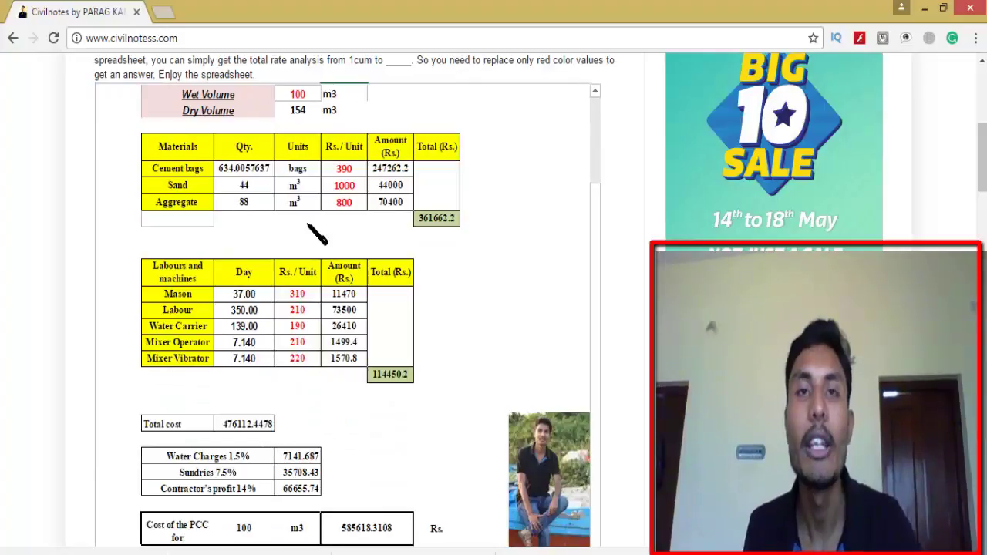
pyautogui.scroll(-2, 308, 225)
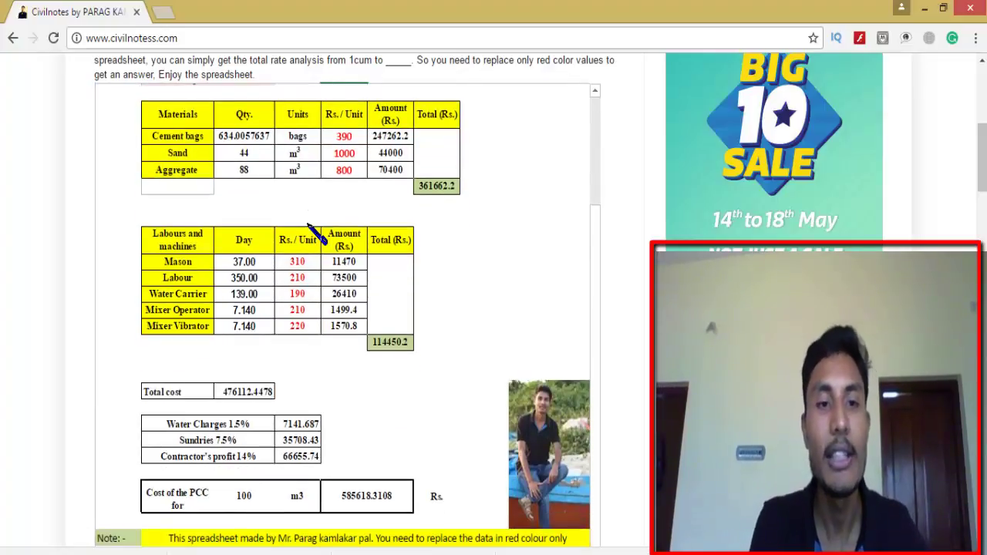
pyautogui.scroll(-3, 308, 226)
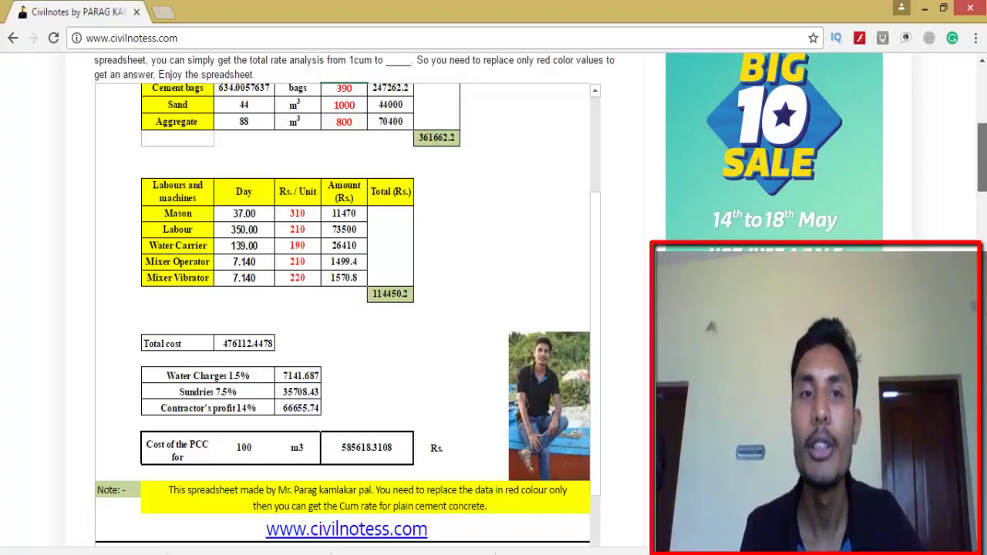
pyautogui.scroll(2, 347, 308)
pyautogui.scroll(-1, 347, 309)
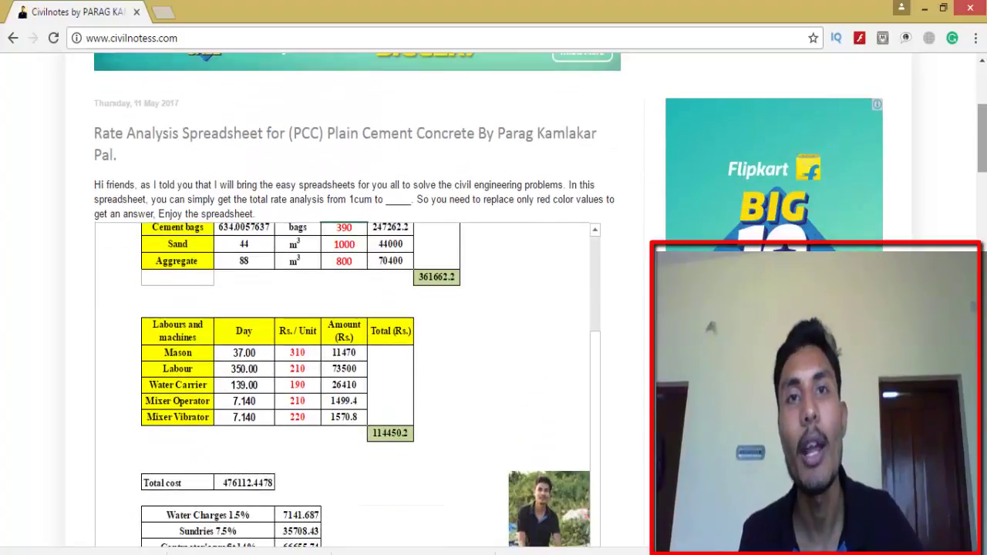